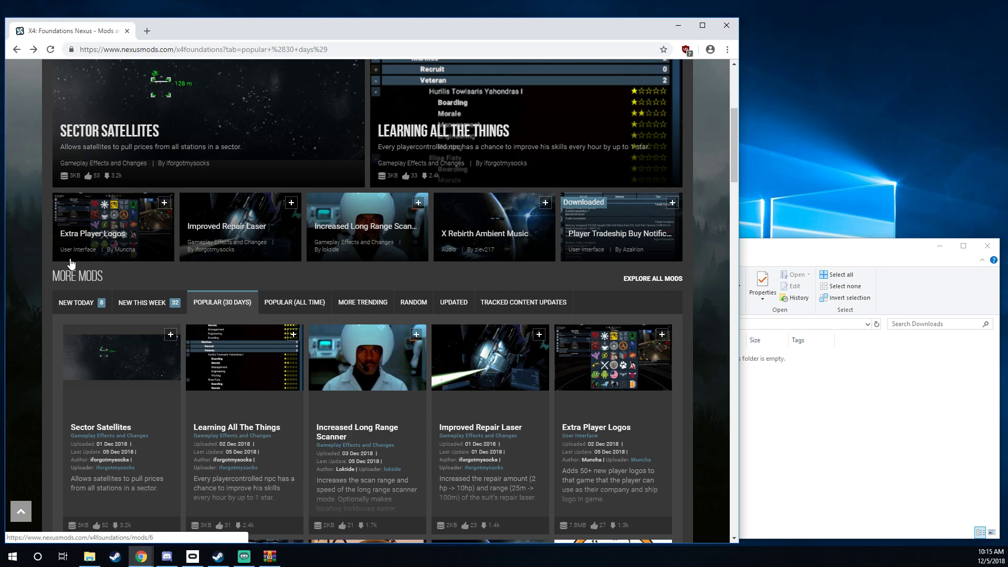
# - Scroll the Popular (30 days) X4 mod list to find Player Tradeship Buy Notifications
pyautogui.scroll(4, 72, 263)
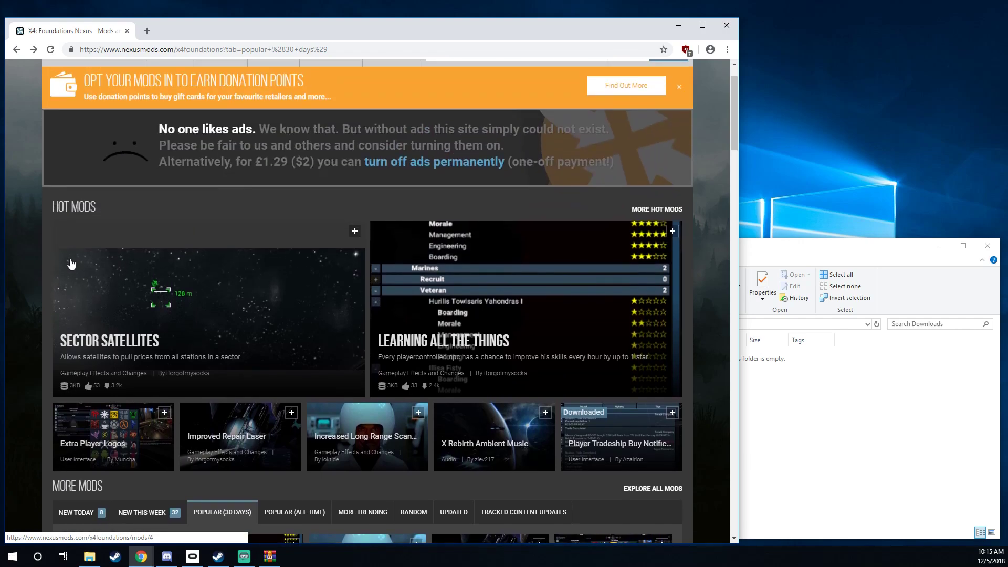
pyautogui.scroll(1, 72, 263)
pyautogui.scroll(-4, 72, 268)
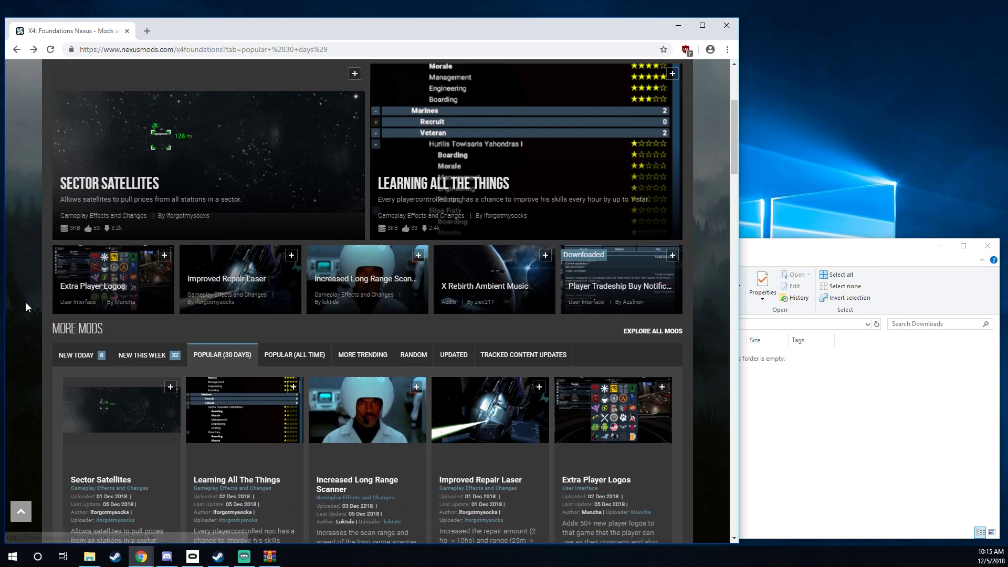
pyautogui.scroll(-4, 21, 314)
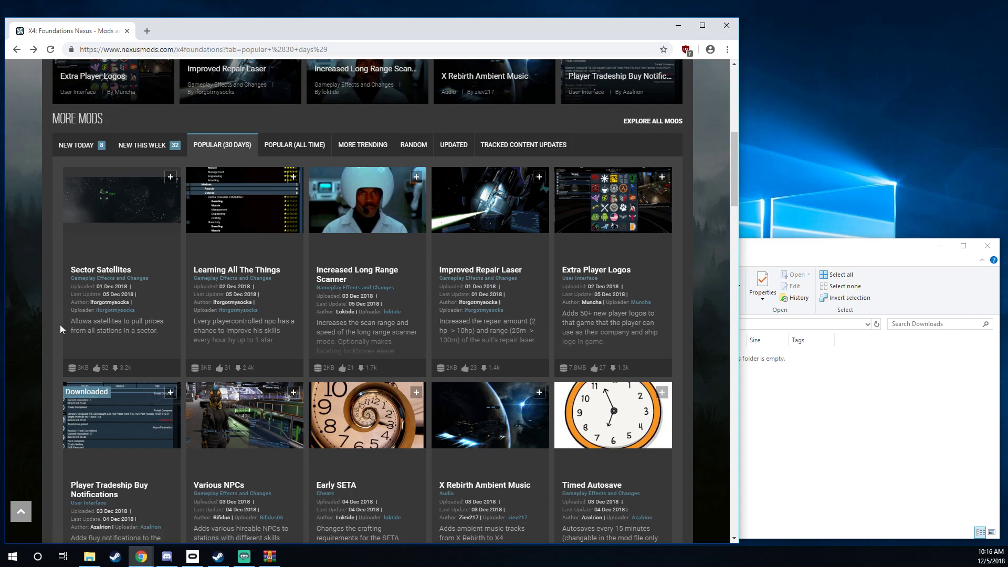
pyautogui.scroll(-2, 60, 329)
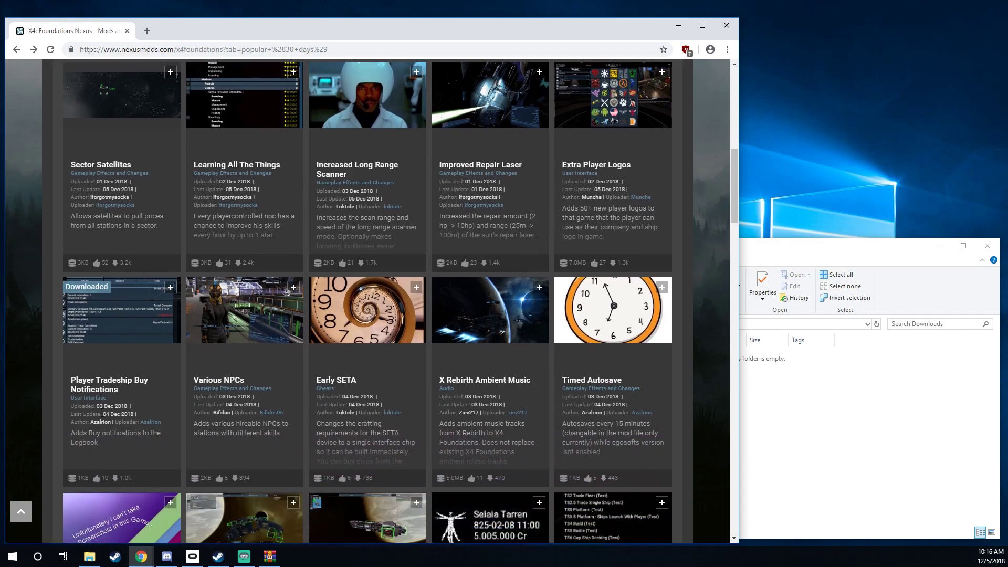
pyautogui.scroll(1, 92, 406)
# - Open the Player Tradeship Buy Notifications mod page and read its installation notes
pyautogui.click(97, 438)
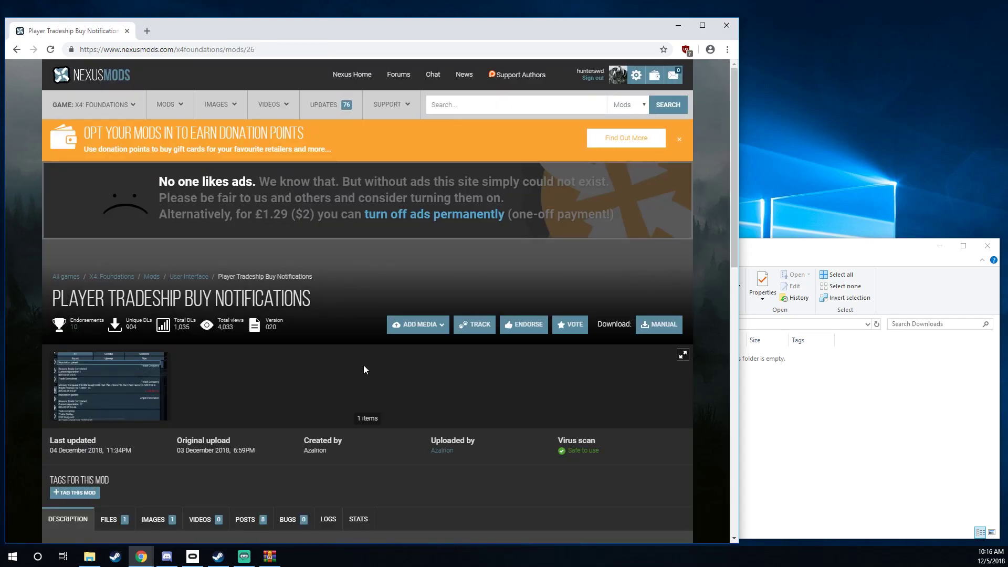
pyautogui.scroll(-8, 225, 416)
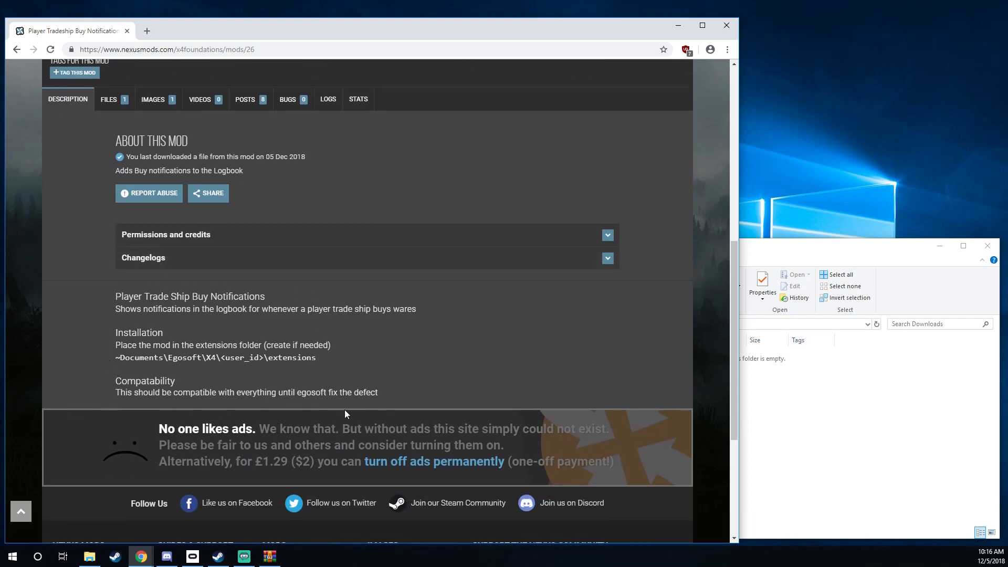
pyautogui.scroll(1, 346, 414)
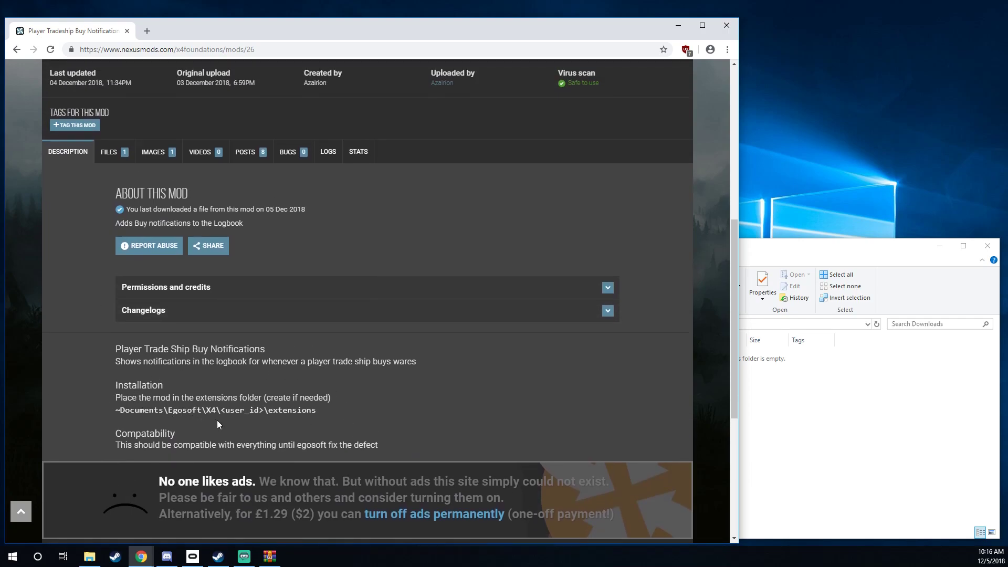
pyautogui.scroll(1, 218, 424)
pyautogui.scroll(1, 366, 446)
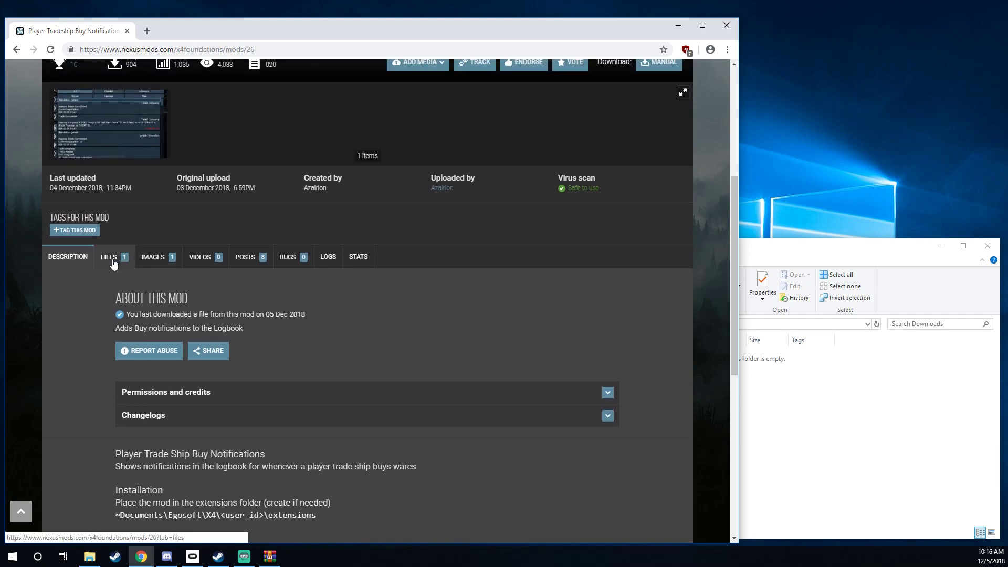
# - Manually download the mod's main file from the FILES tab and view it in Downloads
pyautogui.click(112, 262)
pyautogui.click(159, 378)
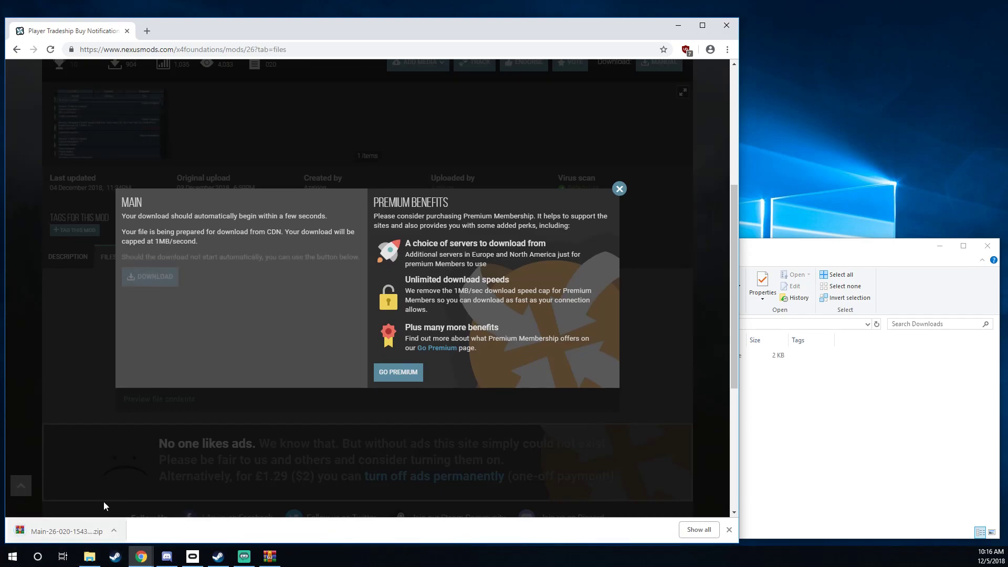
pyautogui.click(828, 459)
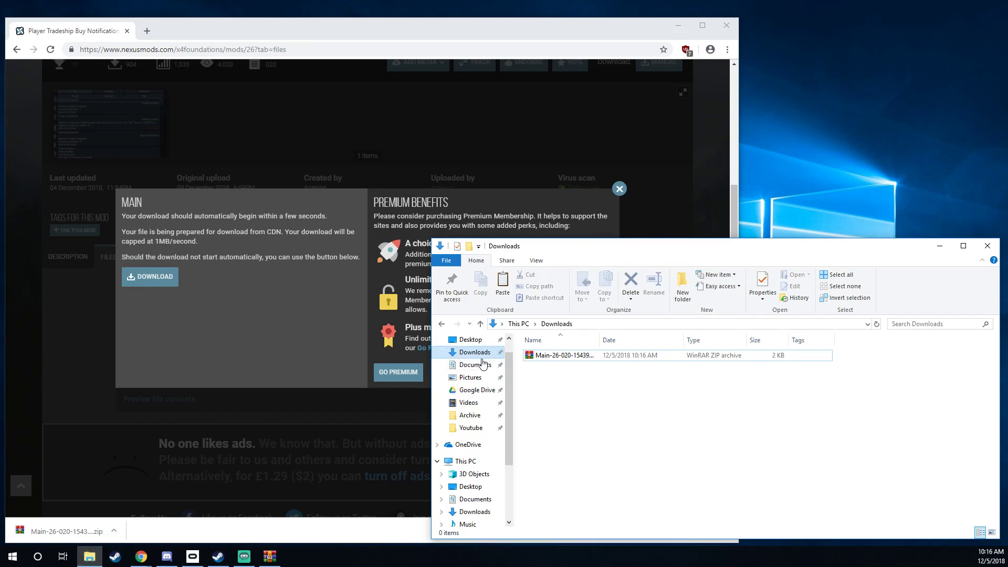
# - Extract the downloaded zip into Downloads and widen the Name column
pyautogui.rightClick(560, 356)
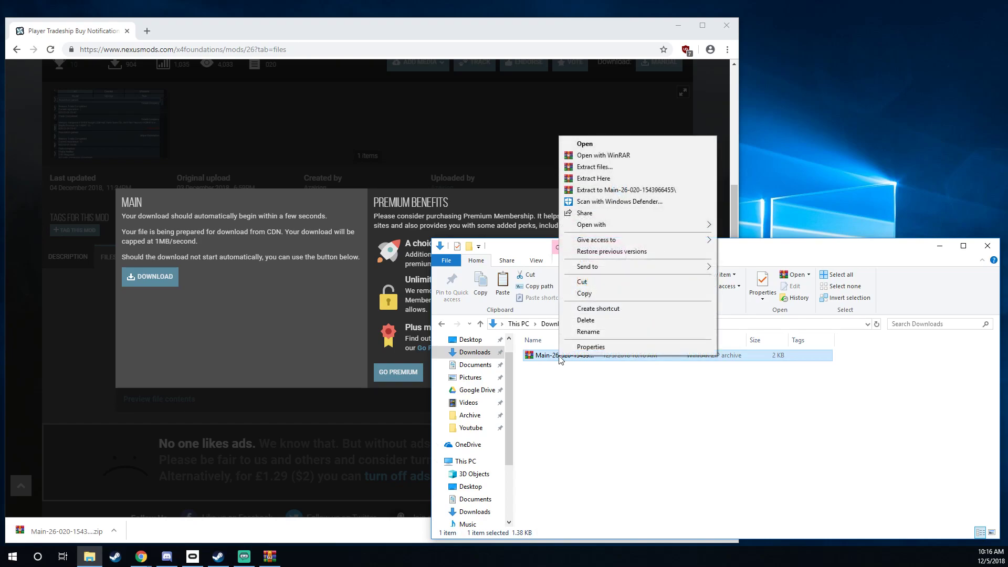
pyautogui.click(592, 179)
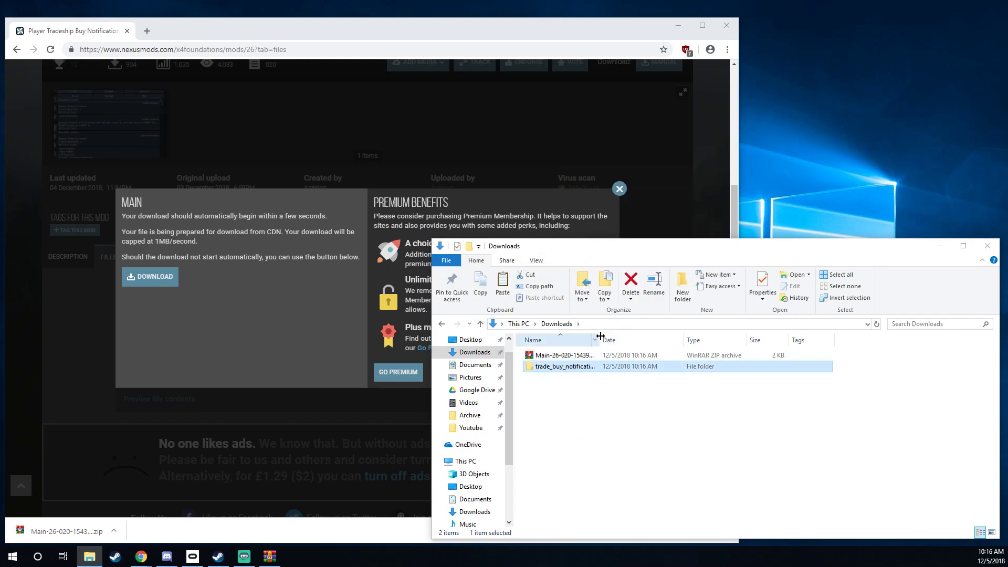
pyautogui.moveTo(601, 333); pyautogui.dragTo(635, 338)
# - Cut the extracted trade_buy_notification folder so it can be moved
pyautogui.click(604, 410)
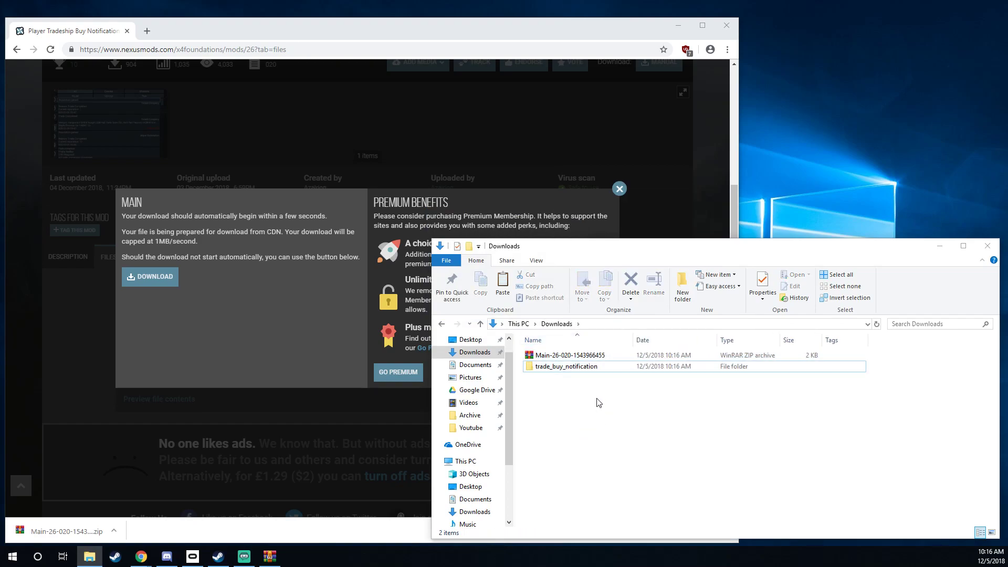
pyautogui.click(575, 368)
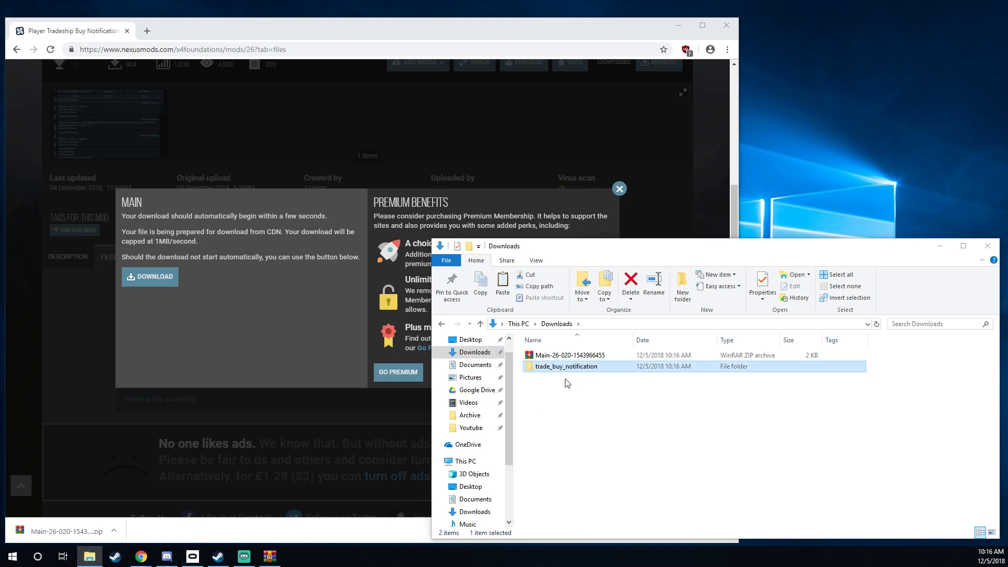
pyautogui.rightClick(562, 371)
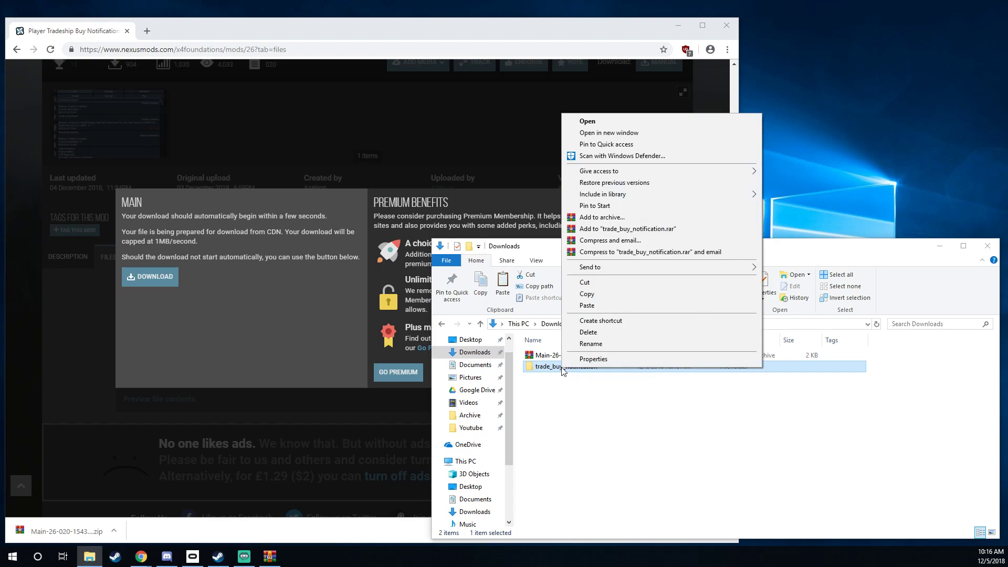
pyautogui.click(599, 285)
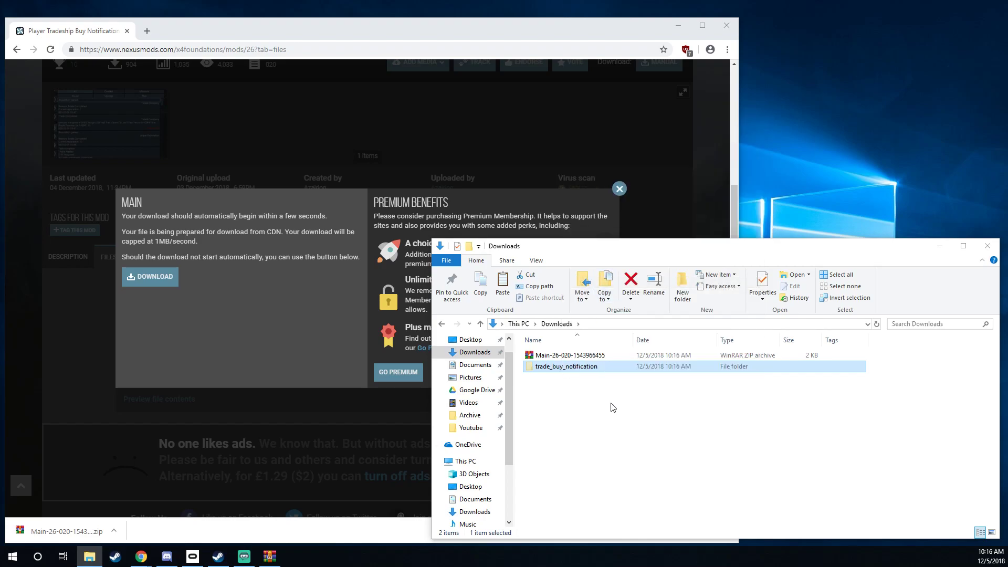
# - Navigate to Documents\Egosoft\X4 and open the numbered user profile folder
pyautogui.click(479, 366)
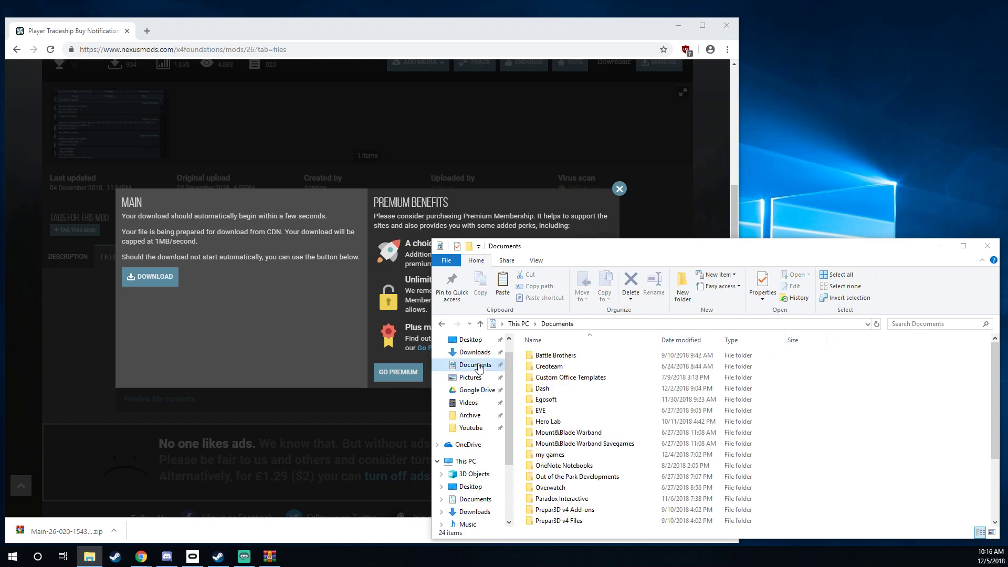
pyautogui.doubleClick(547, 400)
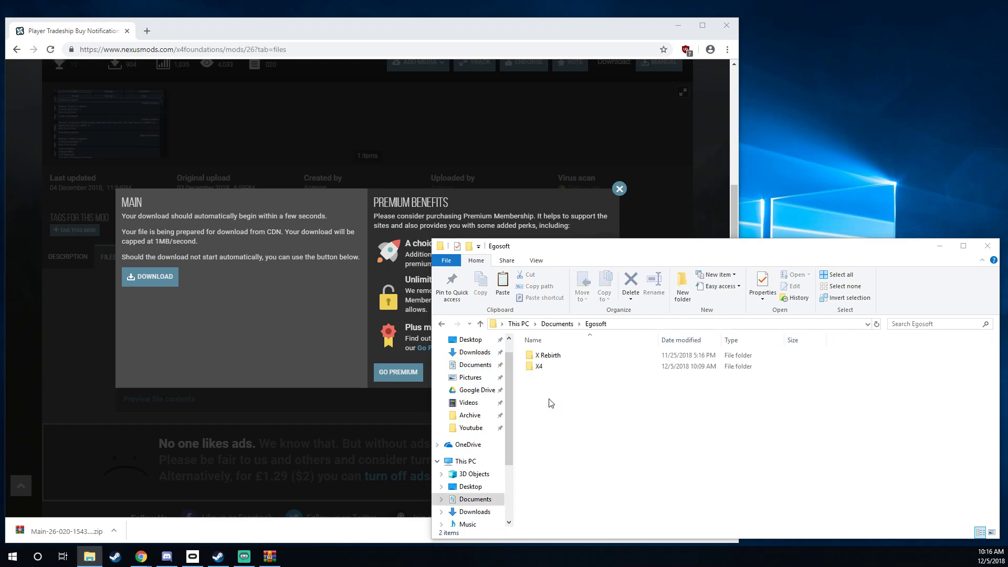
pyautogui.doubleClick(562, 367)
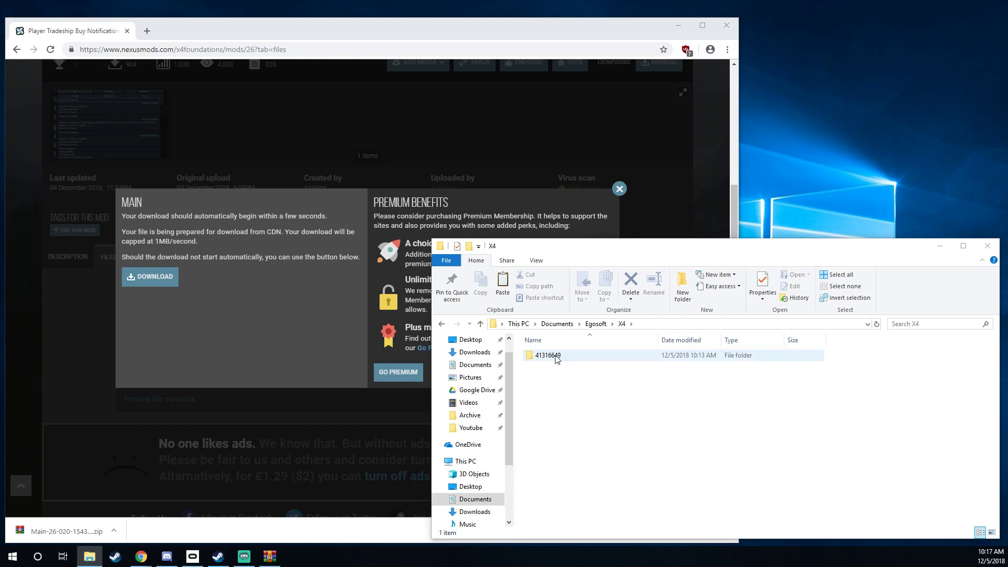
pyautogui.doubleClick(555, 356)
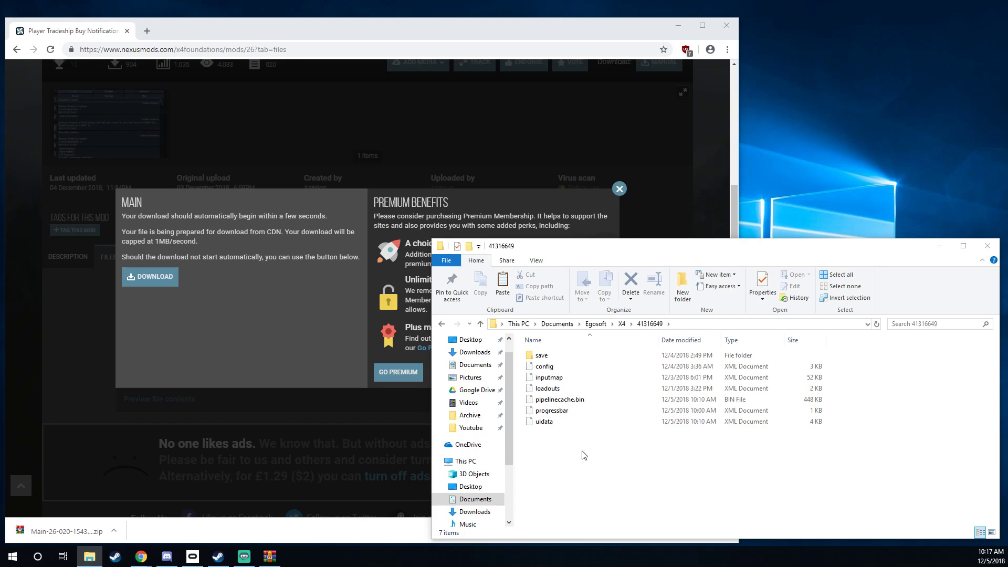
# - Create a new folder named 'extensions' in the X4 user profile folder
pyautogui.rightClick(552, 437)
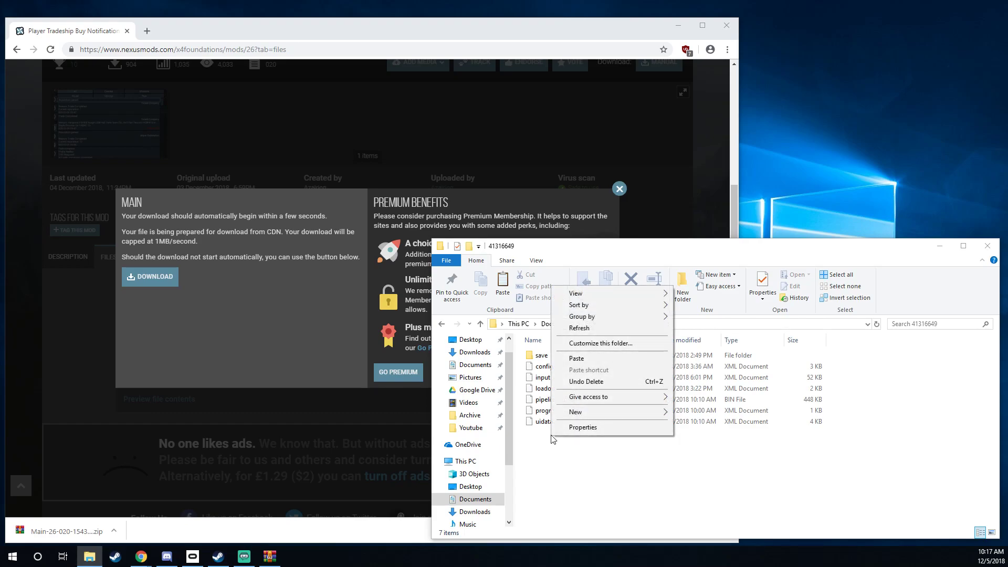
pyautogui.moveTo(658, 412)
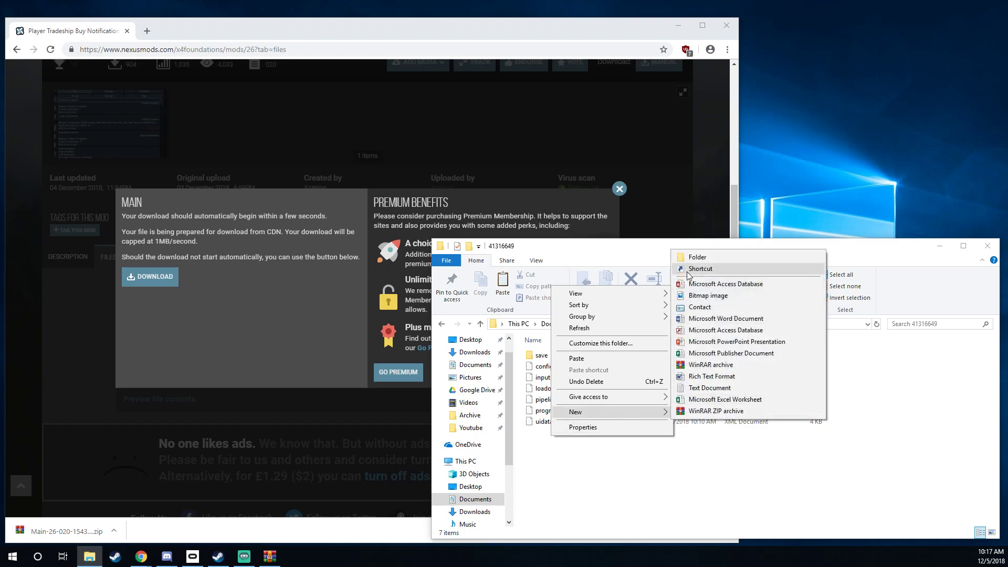
pyautogui.click(695, 257)
pyautogui.write('extensions')
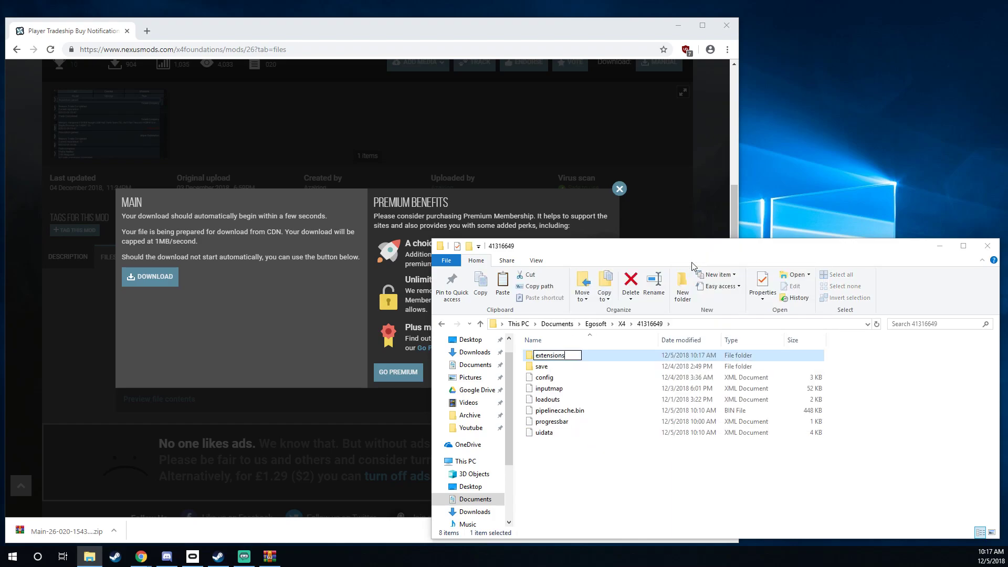
pyautogui.press('Return')
pyautogui.click(644, 459)
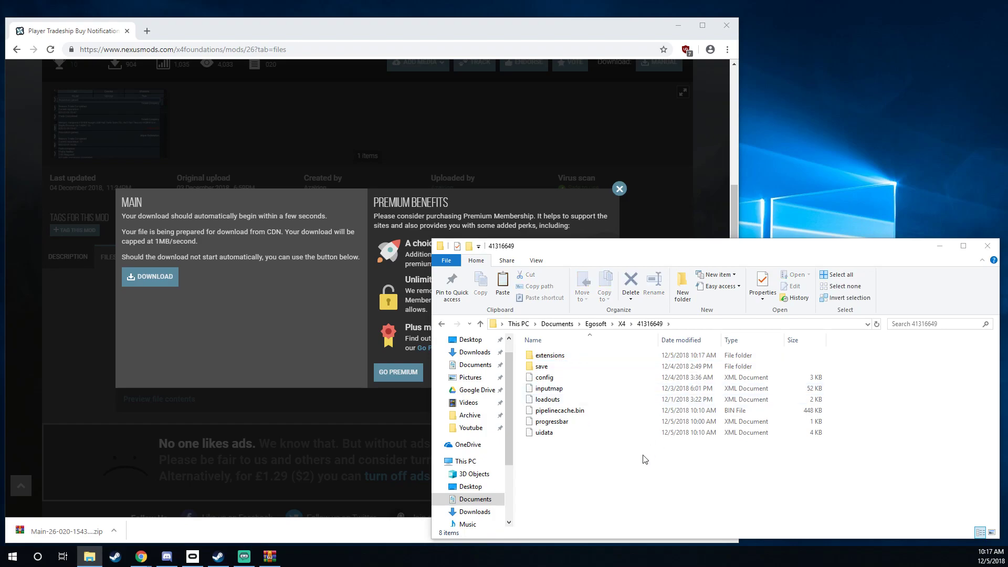
# - Paste the trade_buy_notification folder inside the extensions folder
pyautogui.doubleClick(579, 360)
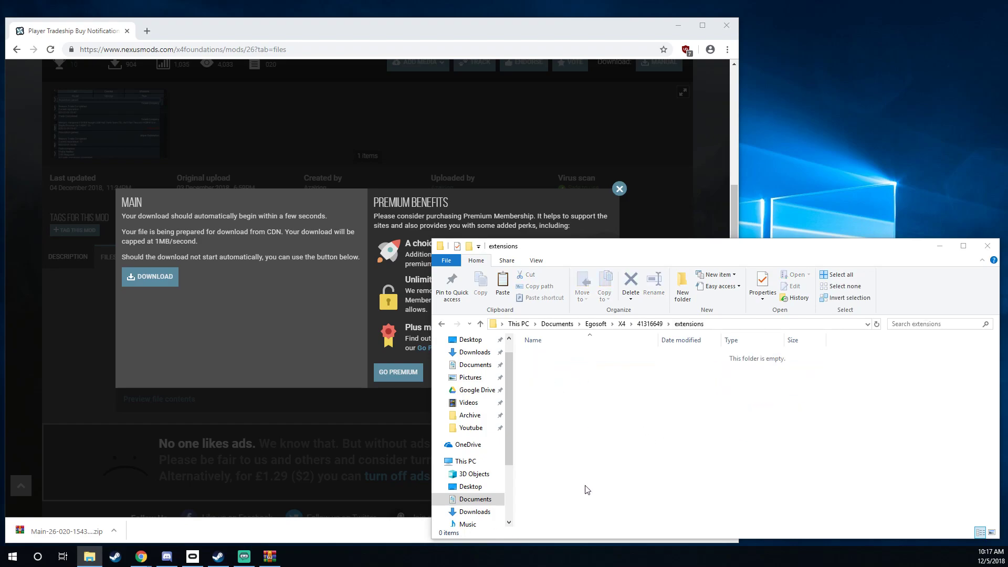
pyautogui.rightClick(577, 388)
pyautogui.click(603, 457)
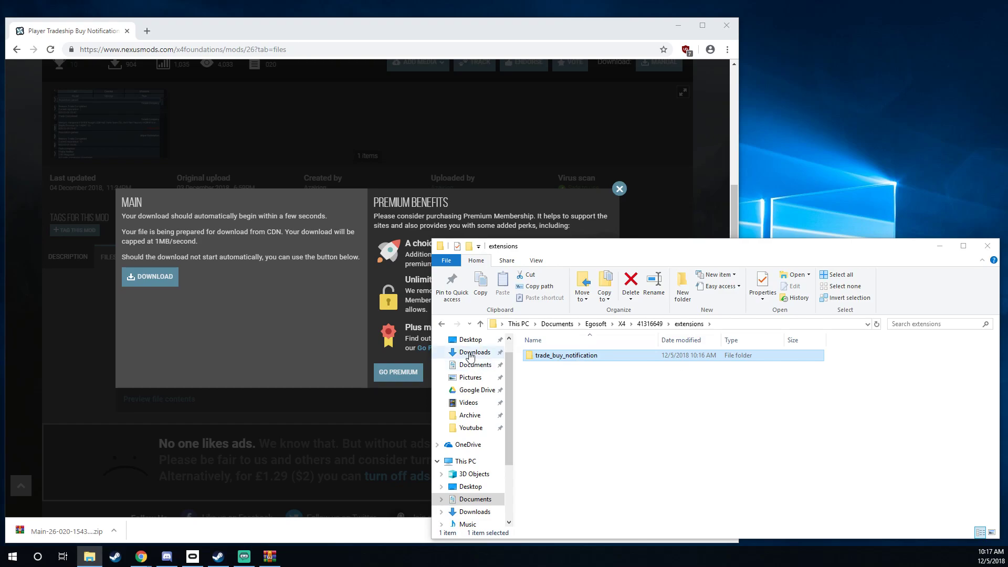
pyautogui.click(613, 405)
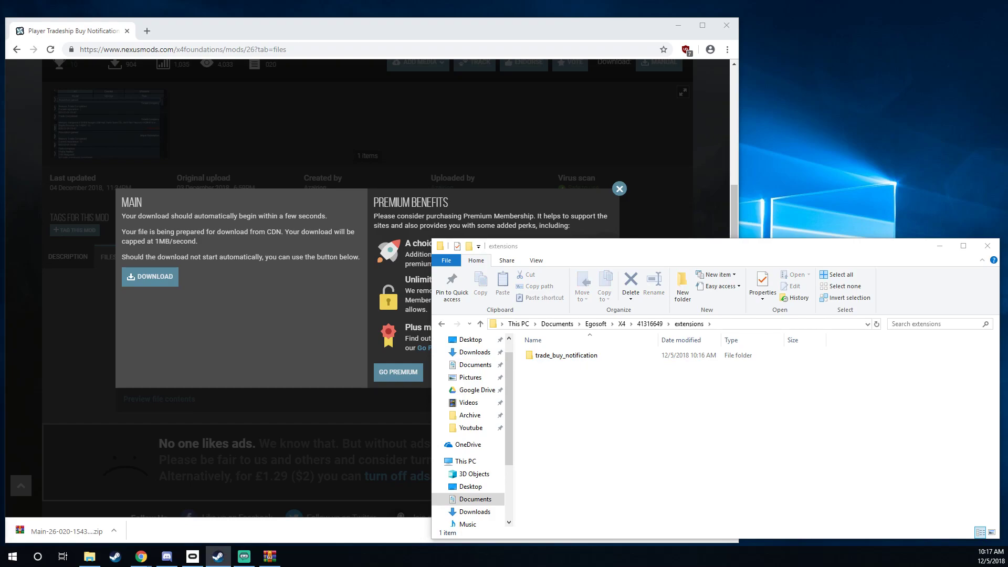
# - Switch to X4: Foundations and open Extensions from the Start Menu
pyautogui.click(666, 385)
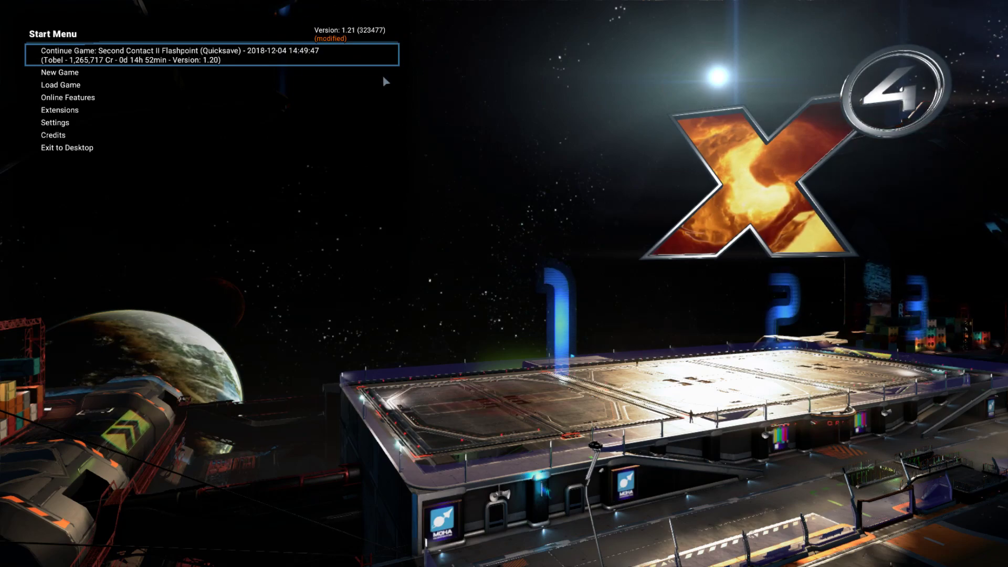
pyautogui.click(73, 113)
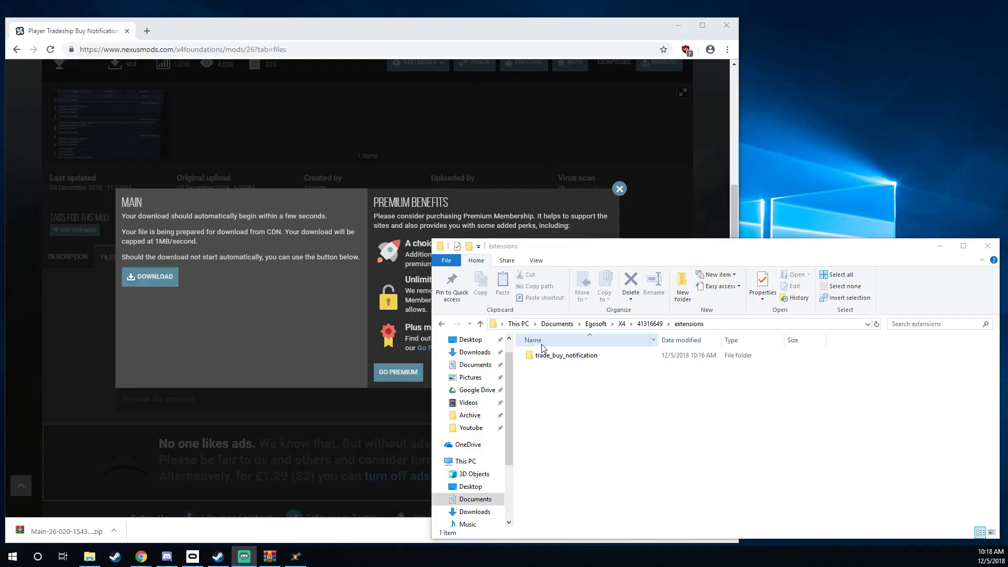
pyautogui.click(570, 413)
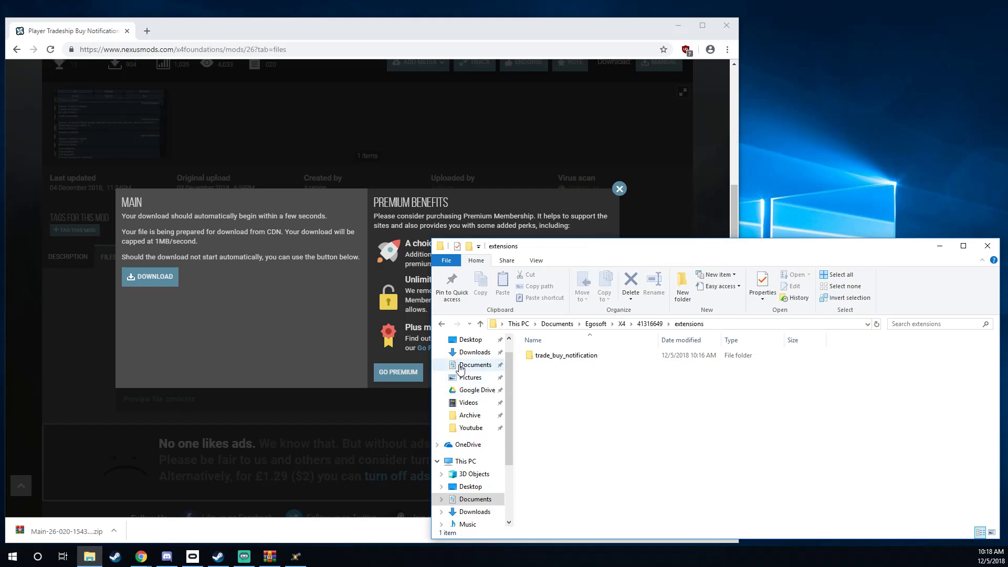
pyautogui.click(460, 367)
pyautogui.doubleClick(548, 401)
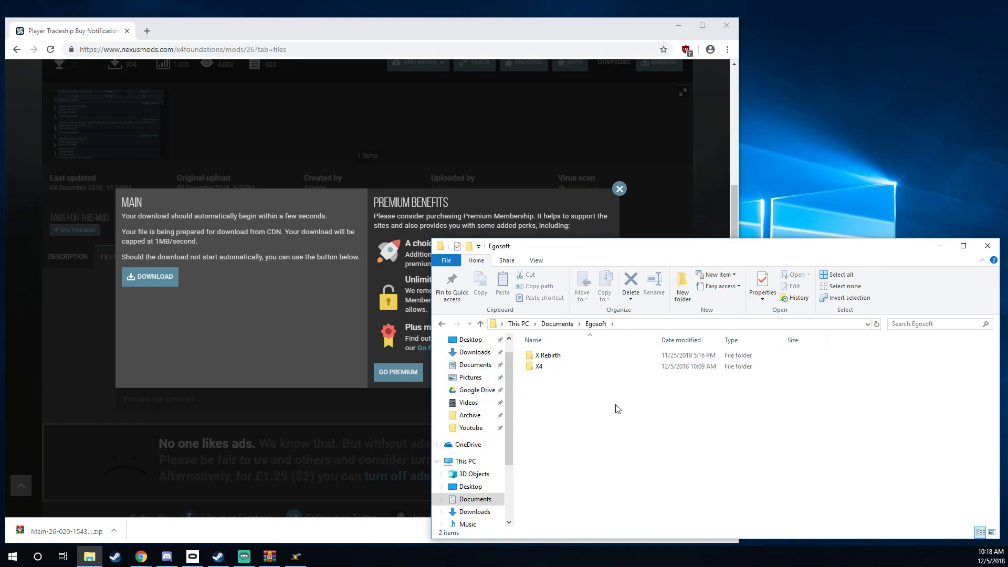
pyautogui.doubleClick(561, 368)
pyautogui.doubleClick(561, 361)
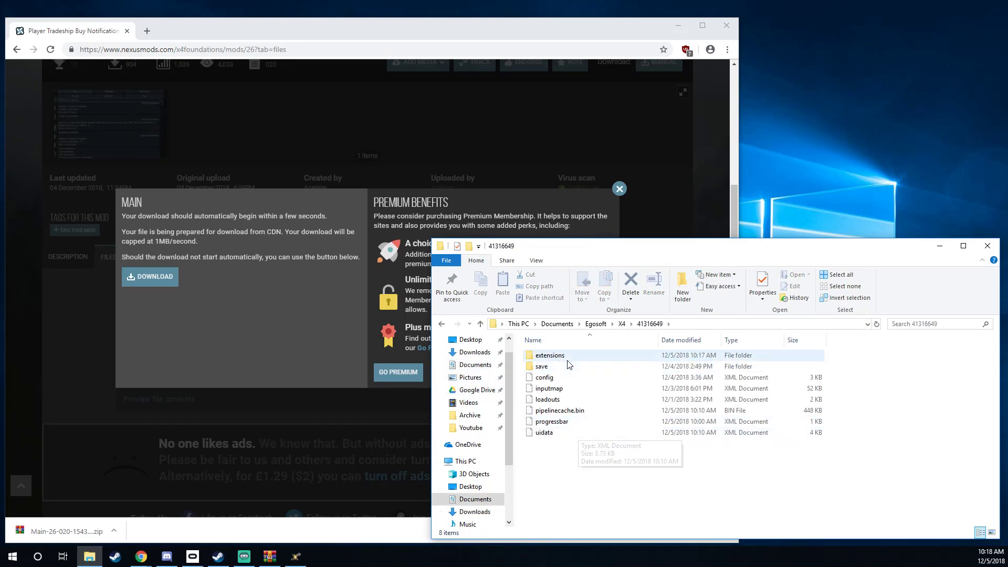
pyautogui.doubleClick(568, 358)
pyautogui.click(583, 355)
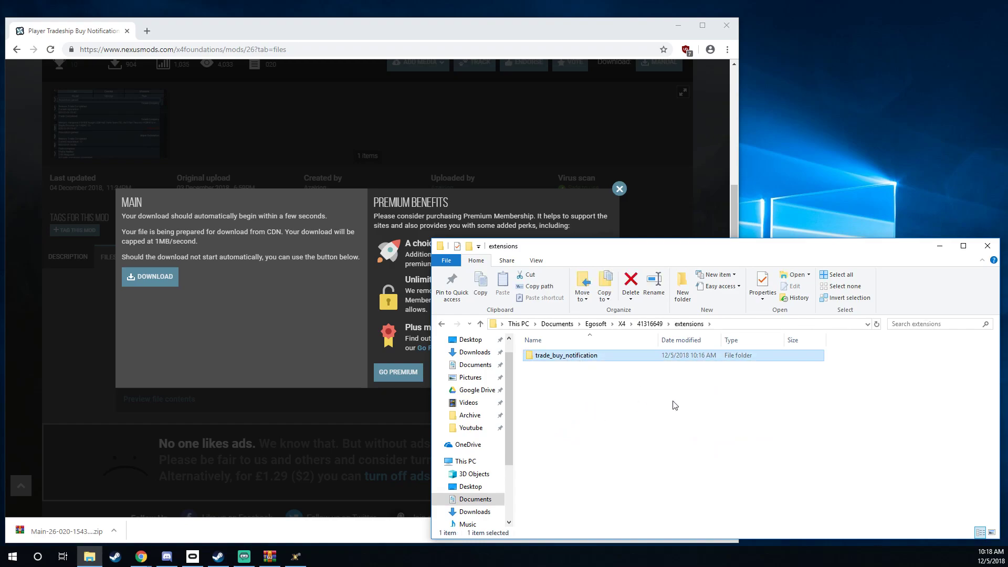
pyautogui.rightClick(548, 356)
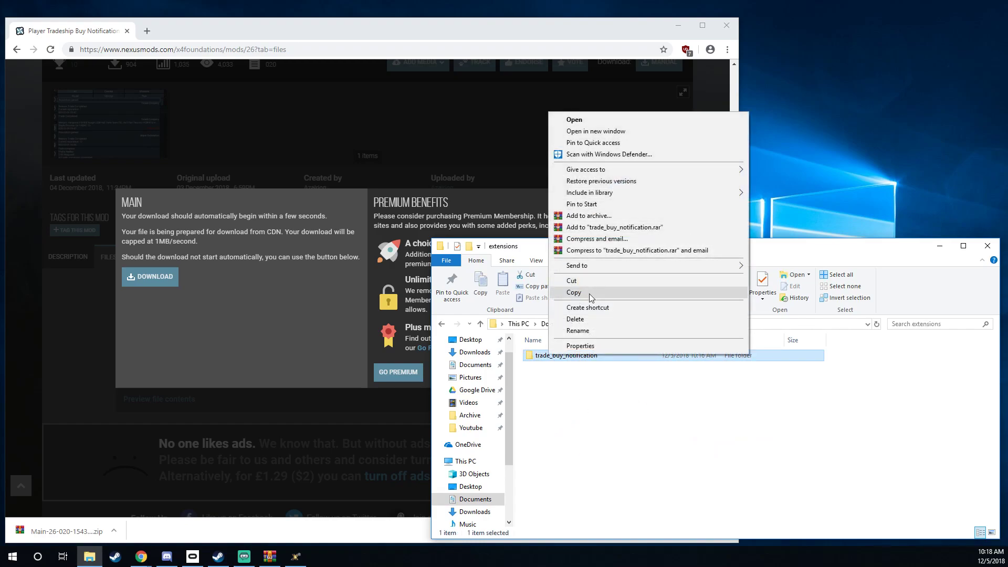
pyautogui.click(599, 453)
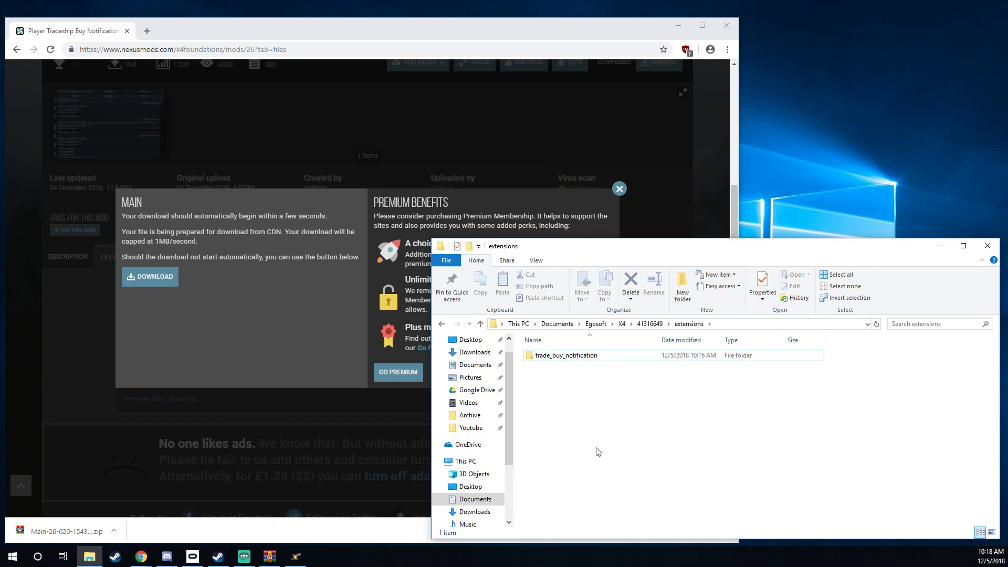